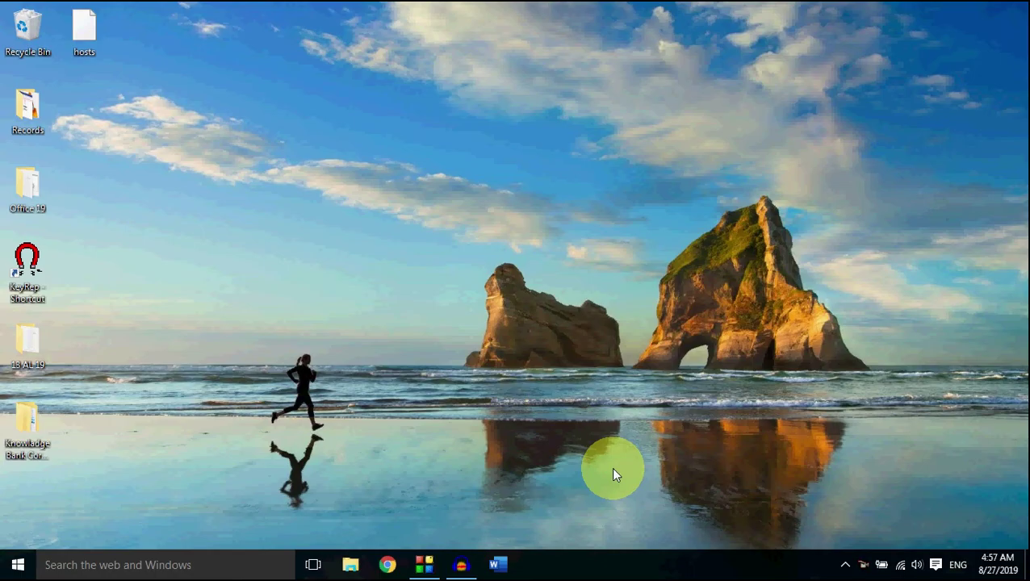
Launch Word from the Start menu by searching for 'word'.
left_click(18, 565)
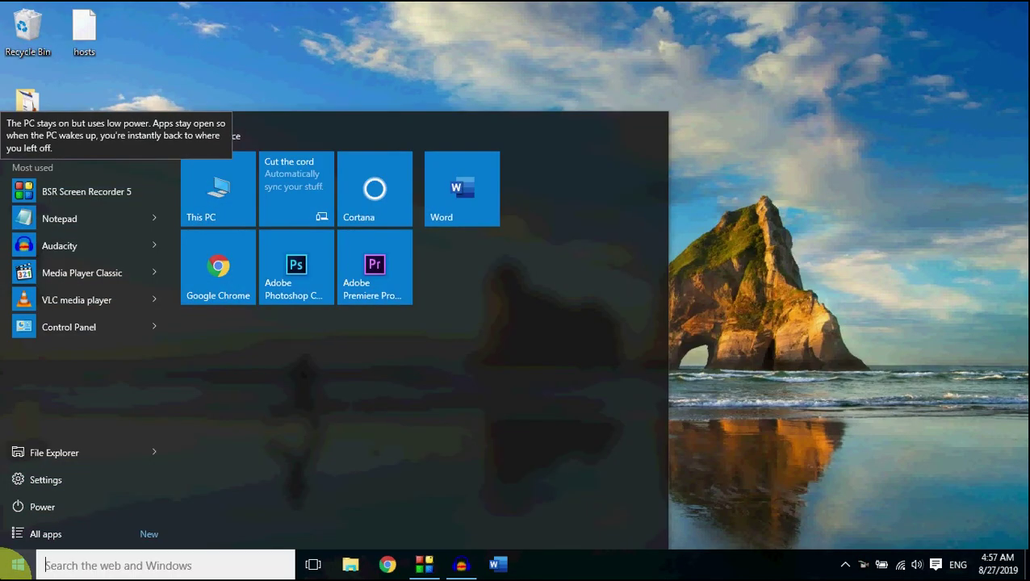
type("word")
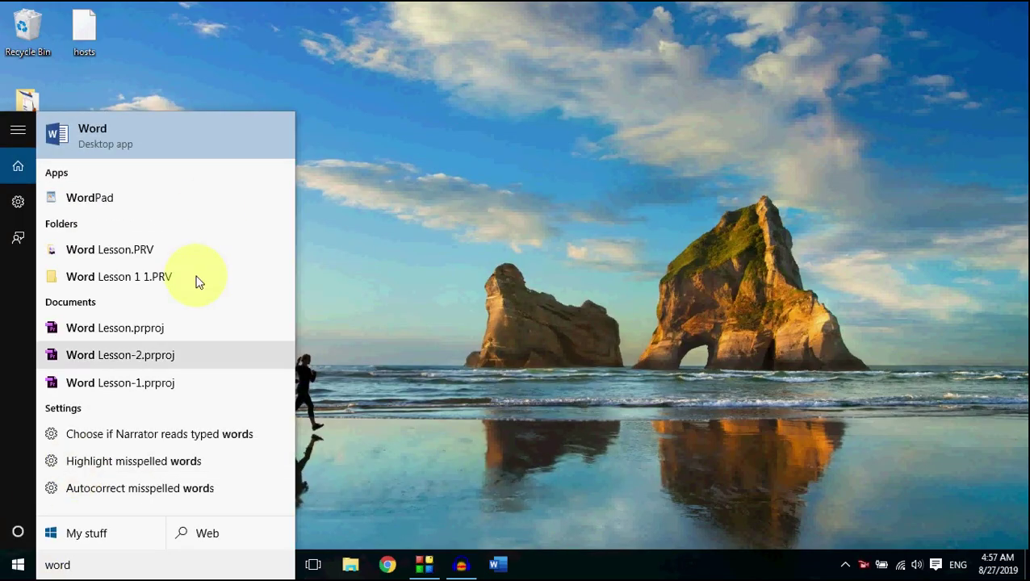
left_click(210, 151)
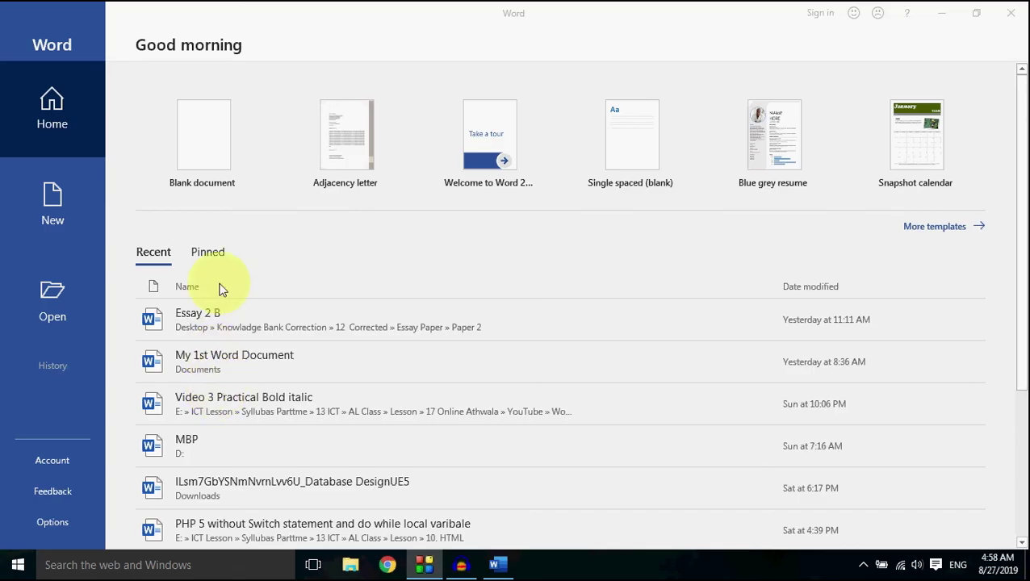
Pin Essay 2 B to the top of Word's recent documents list.
left_click(215, 255)
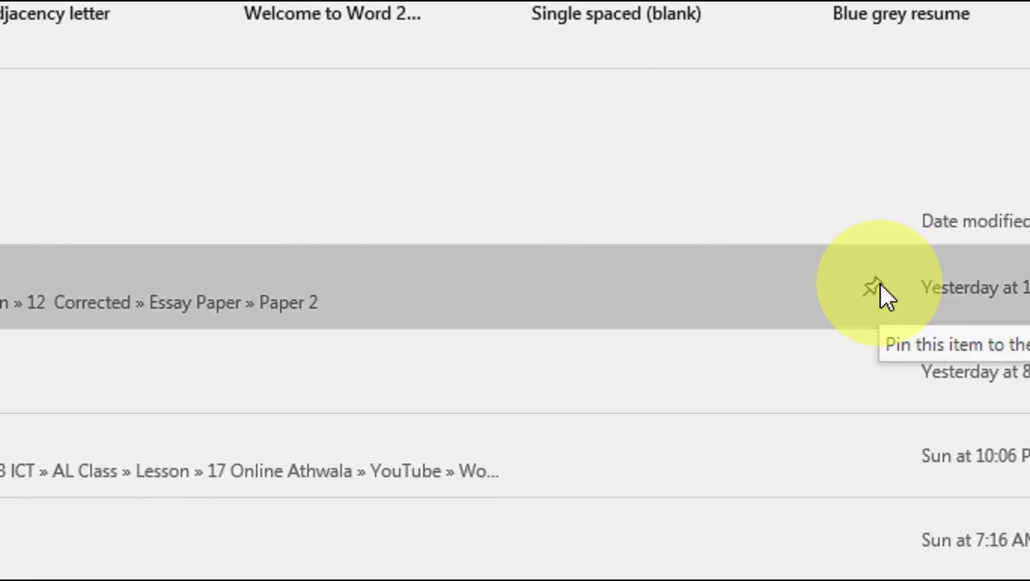
left_click(878, 287)
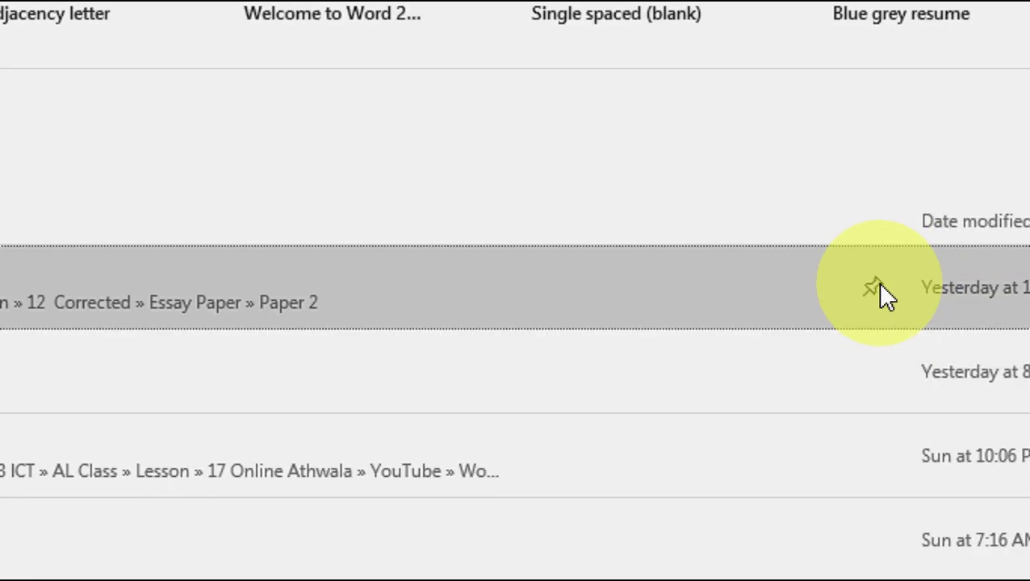
scroll(872, 309, "down", 3)
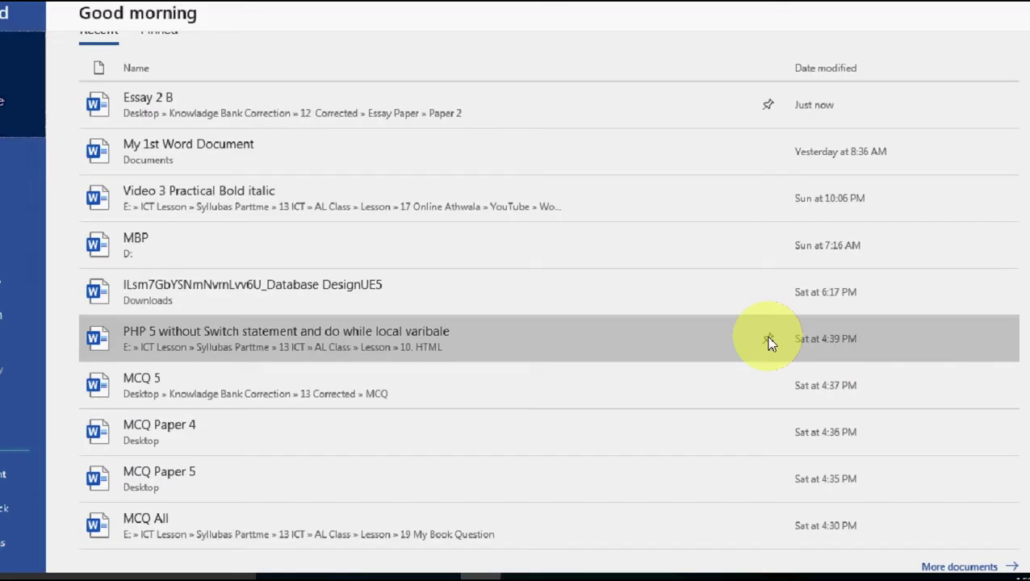
scroll(799, 144, "up", 1)
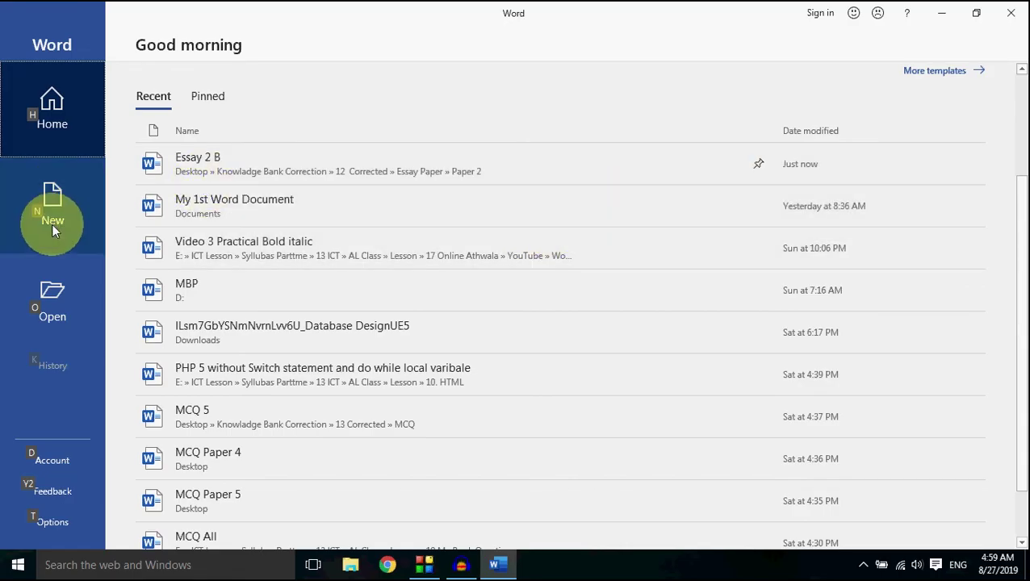
Browse the New template gallery, from Blank document to Snapshot calendar.
left_click(43, 219)
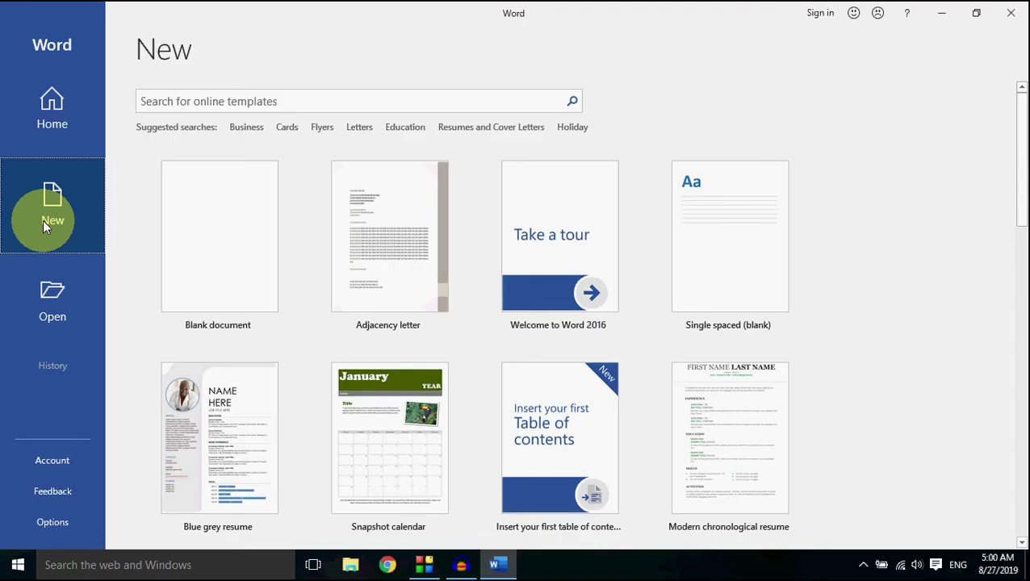
left_click(254, 261)
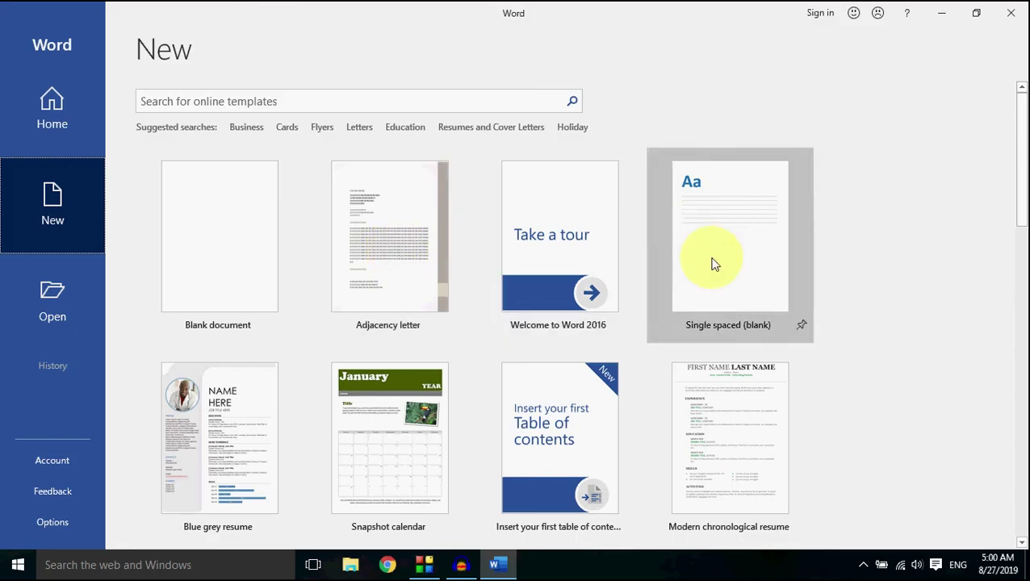
left_click_drag(1022, 138, 1025, 407)
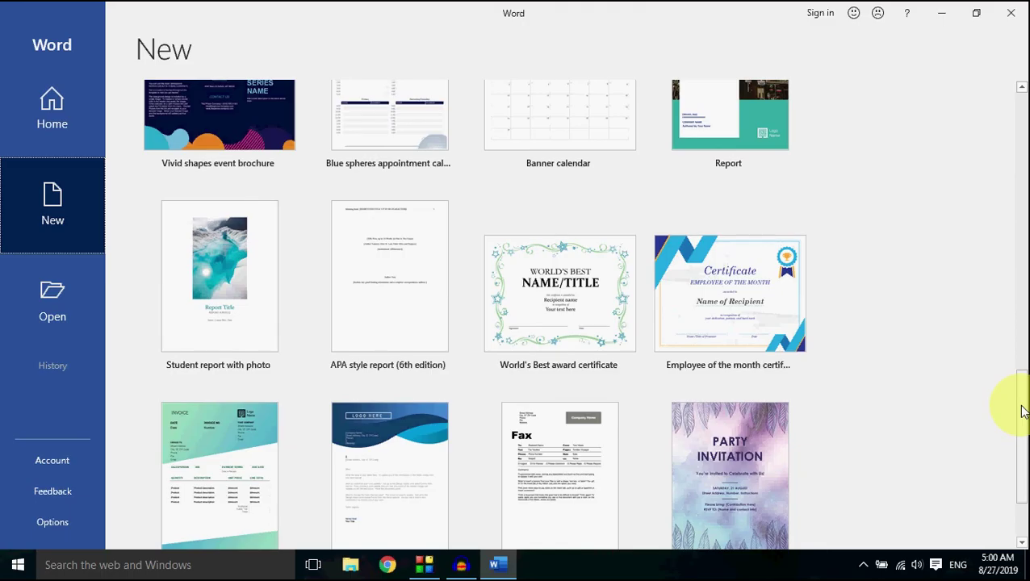
mouse_move(1024, 411)
left_mouse_down()
mouse_move(1024, 459)
mouse_move(1017, 291)
mouse_move(992, 120)
left_mouse_up()
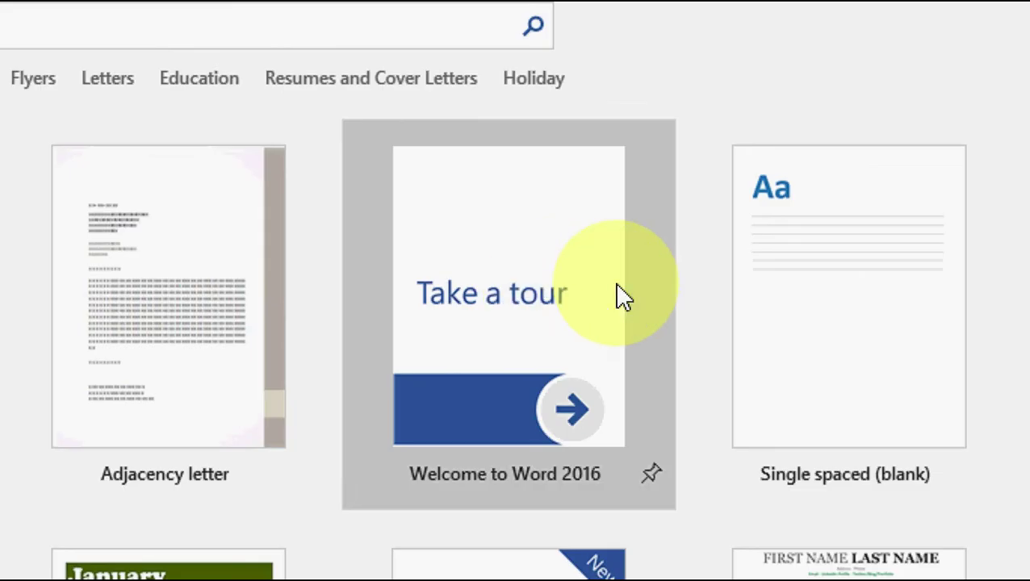
left_click(610, 296)
scroll(602, 532, "down", 3)
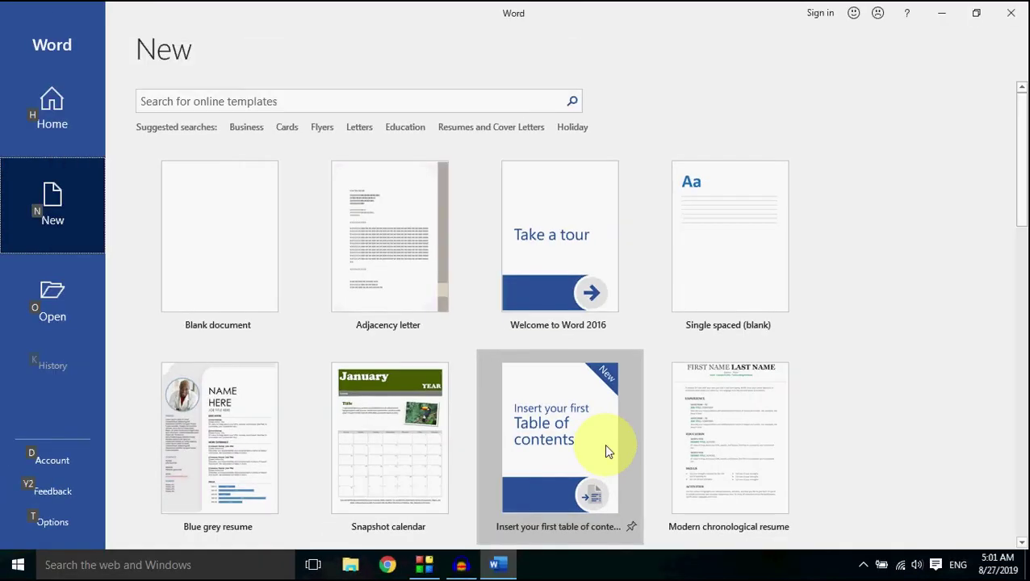
left_click(223, 250)
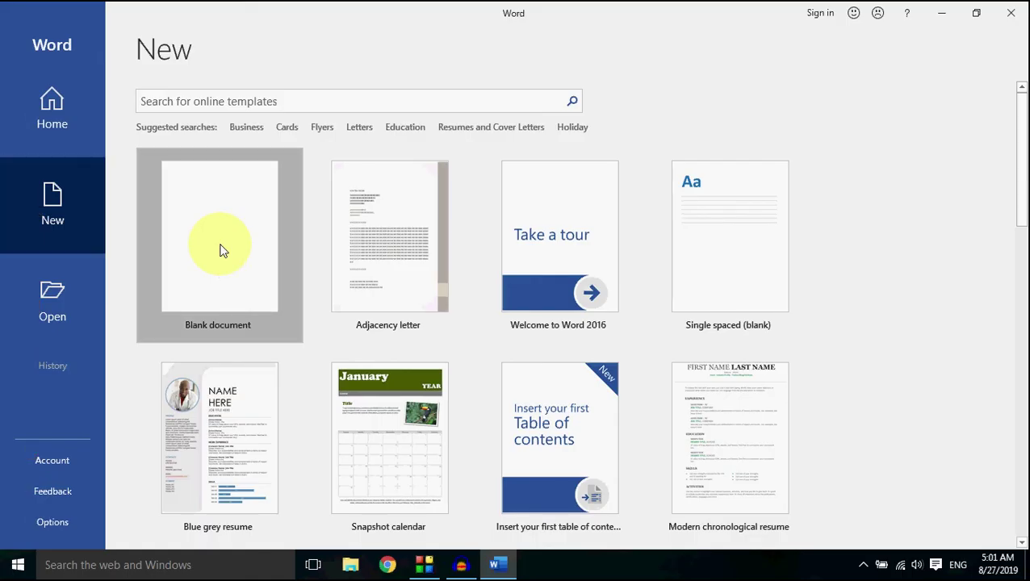
Create blank Document1 and put the cursor on its empty page.
left_click(211, 246)
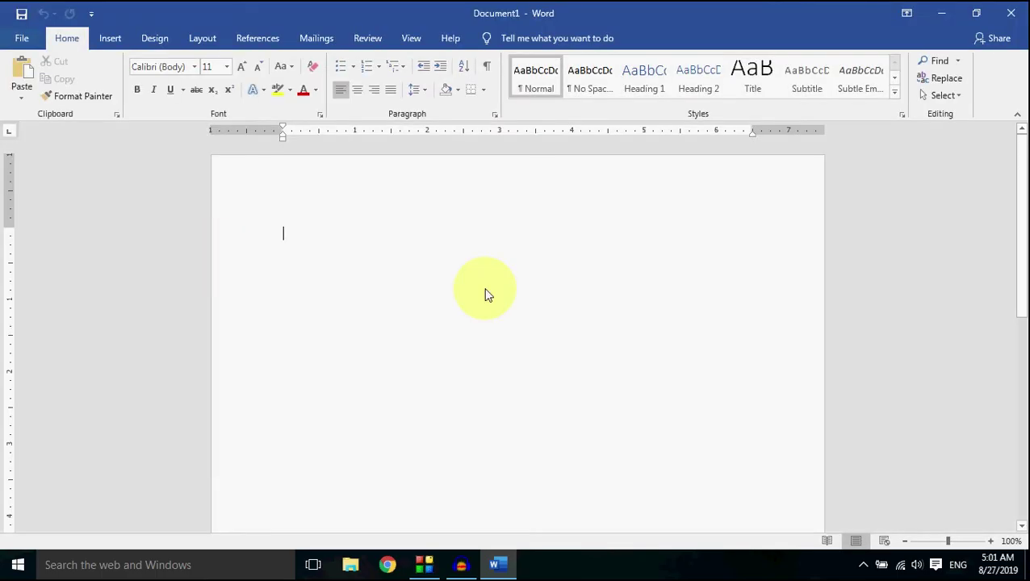
left_click(340, 255)
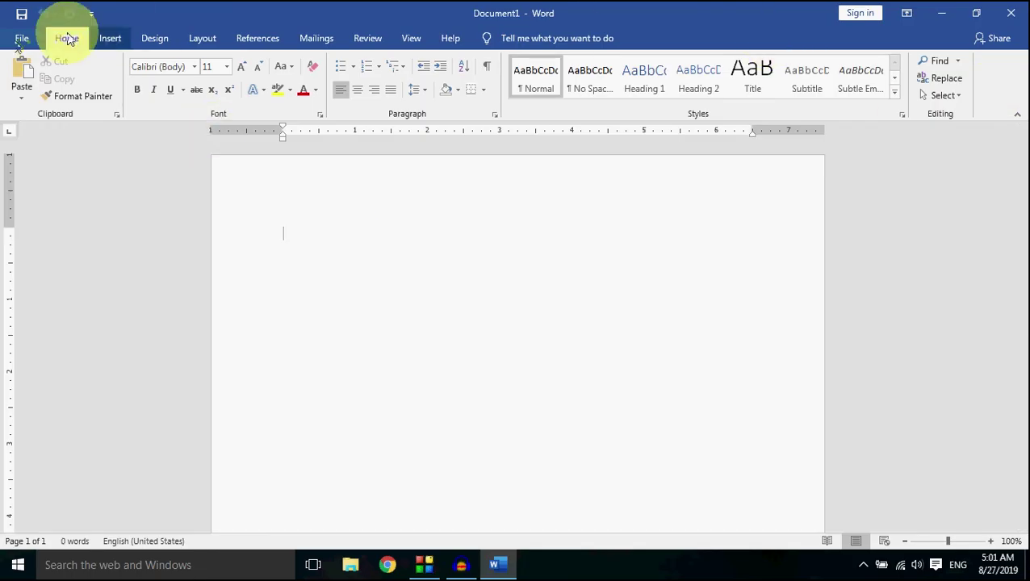
left_click(21, 38)
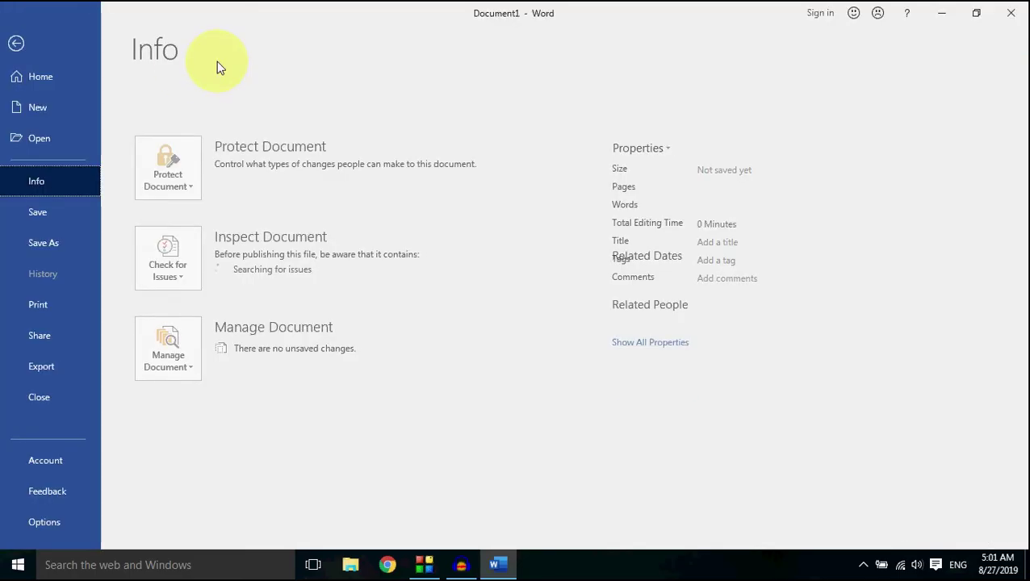
left_click(17, 44)
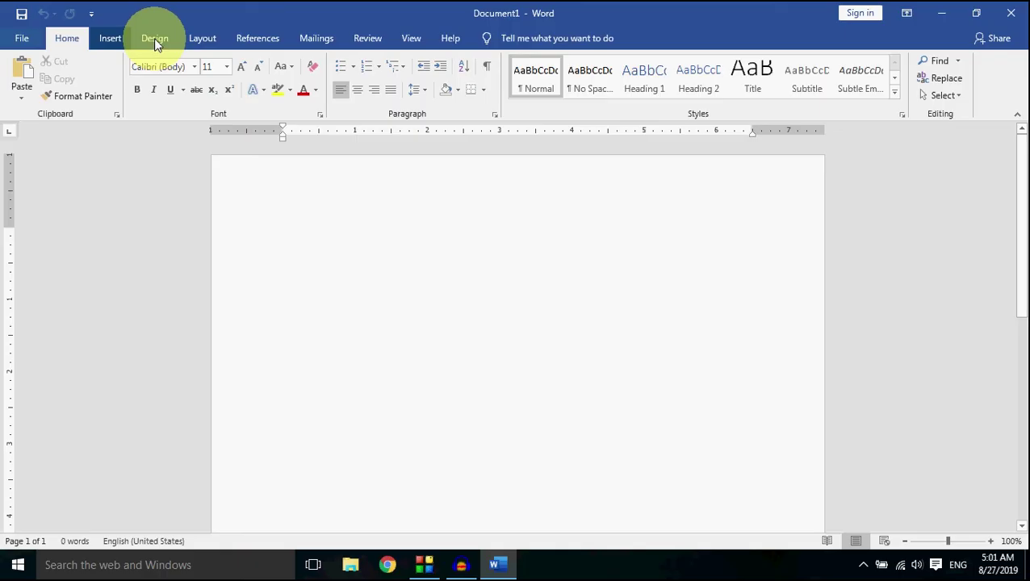
left_click(110, 38)
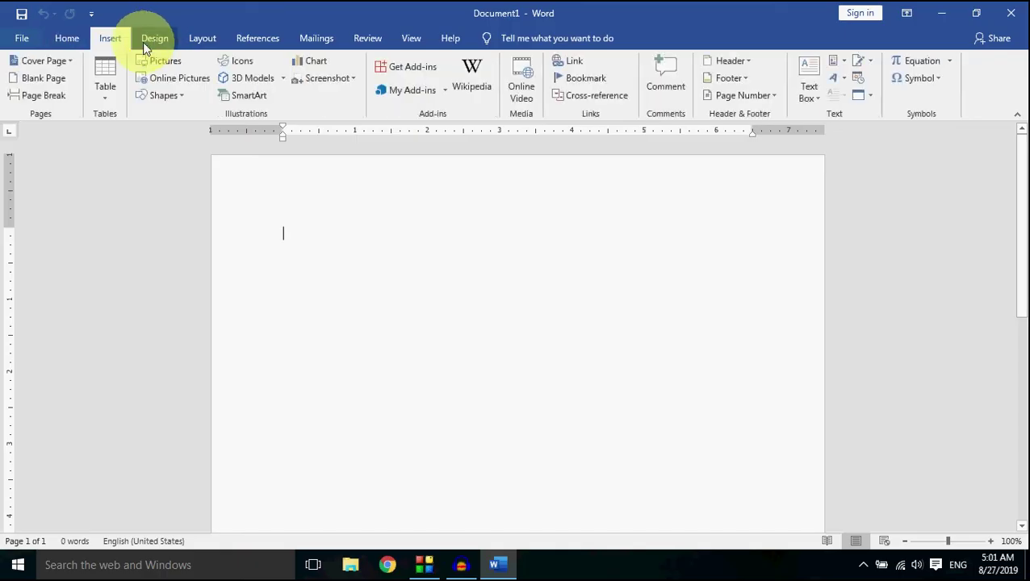
left_click(203, 38)
left_click(264, 39)
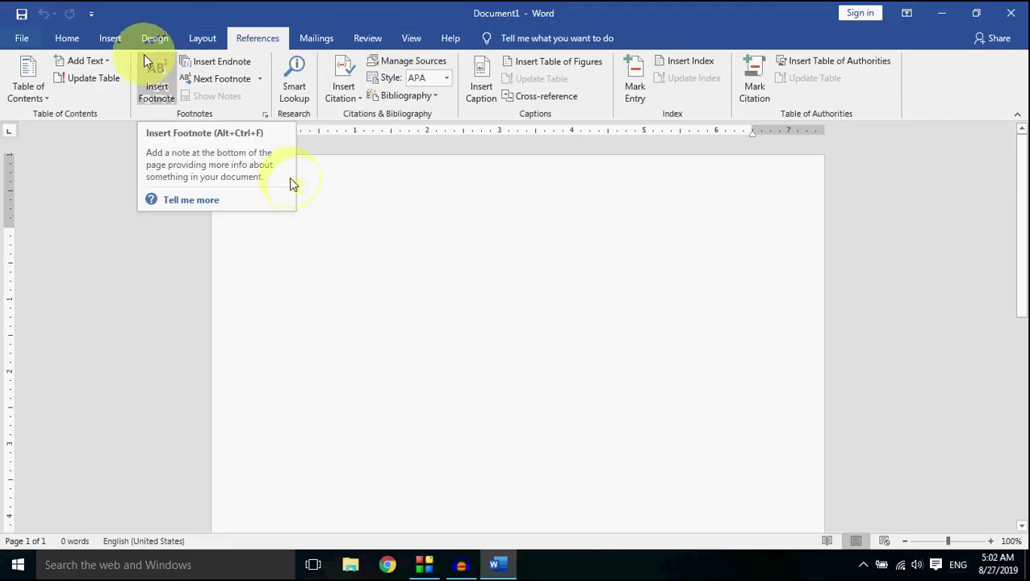
left_click(68, 39)
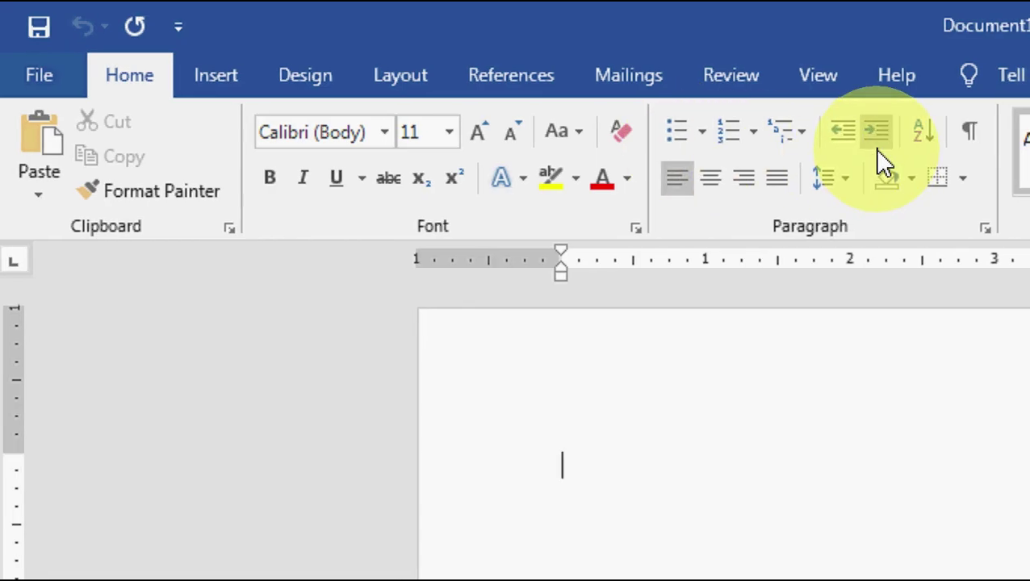
Bring up the full Font settings dialog for the blank document.
key("alt")
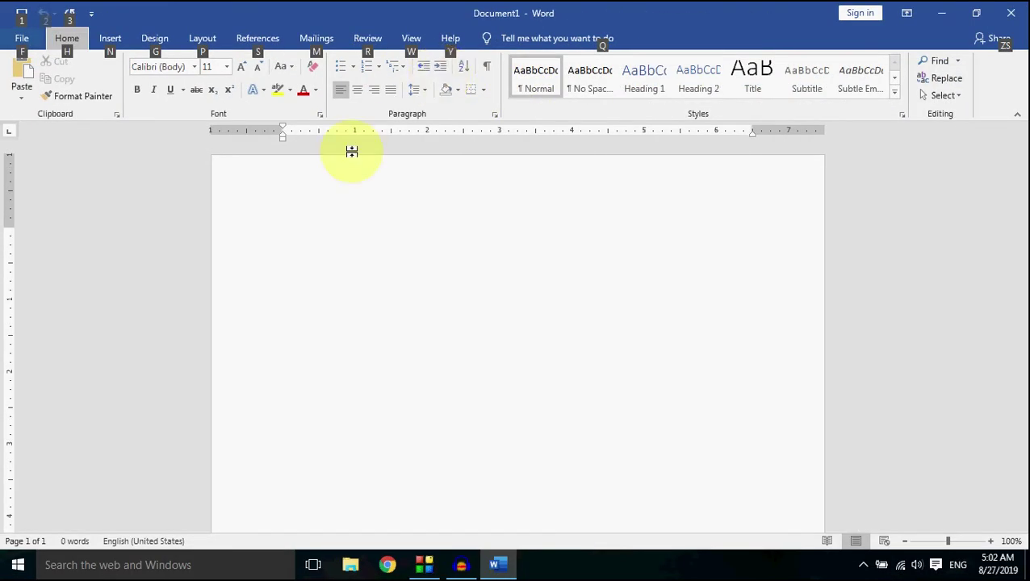
left_click(355, 194)
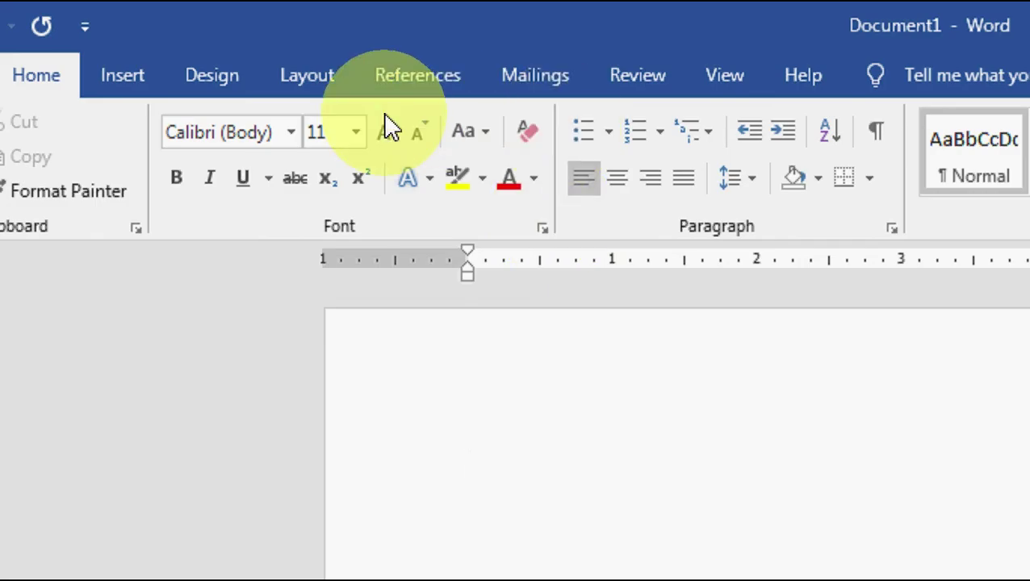
left_click(543, 229)
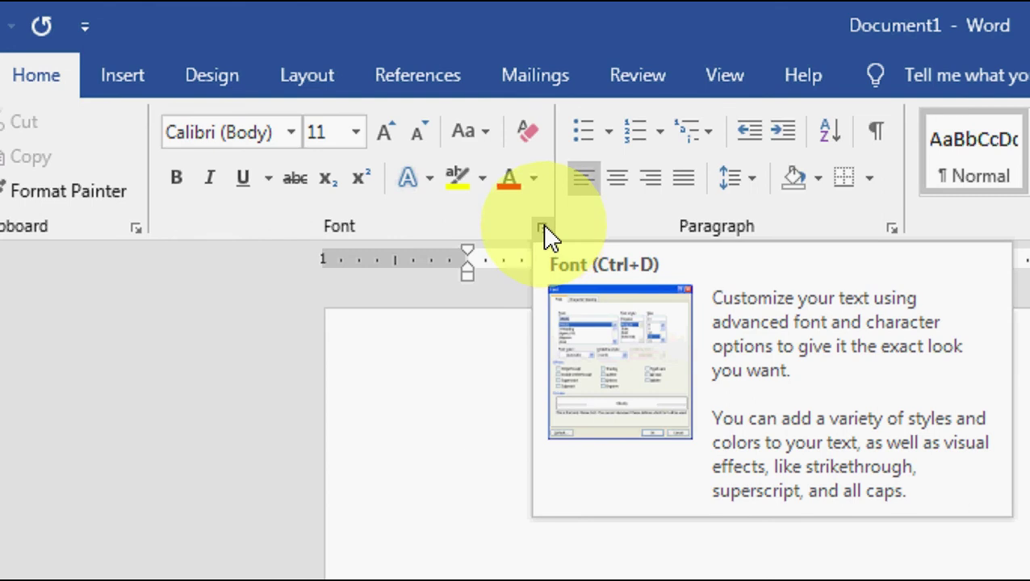
Close the Font dialog, keeping the font at Calibri (Body) 11.
left_click(544, 227)
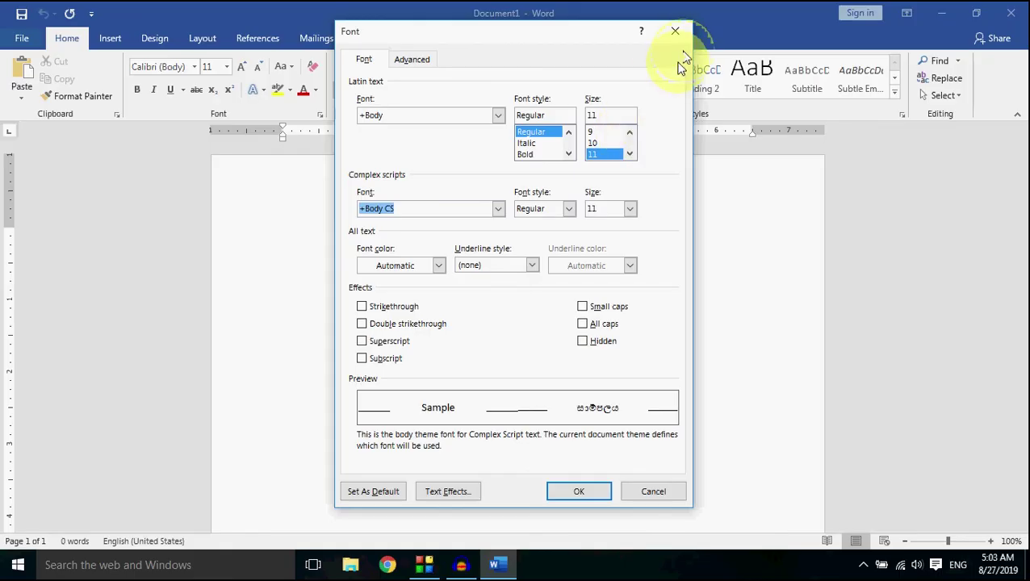
left_click(675, 31)
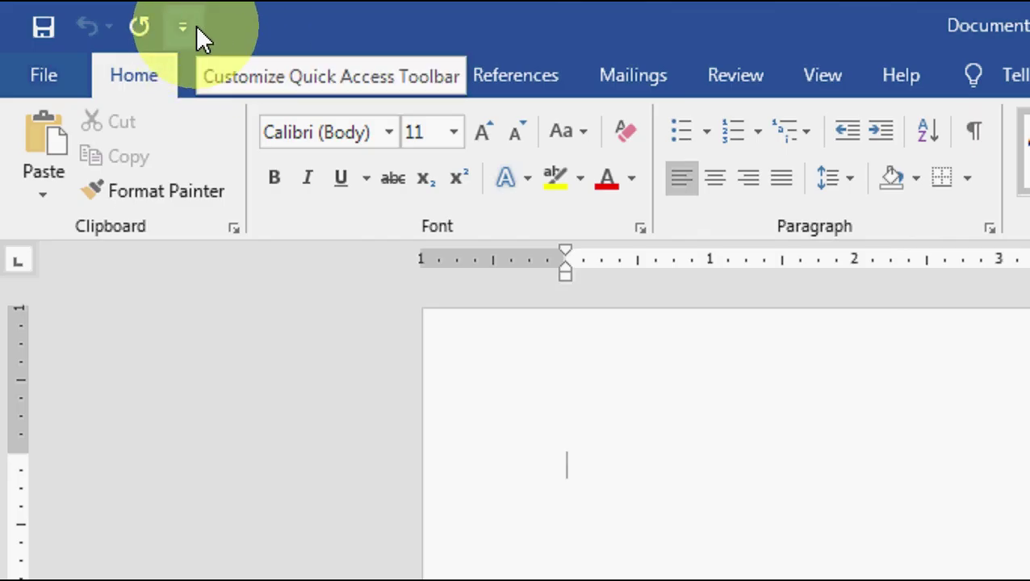
key("alt")
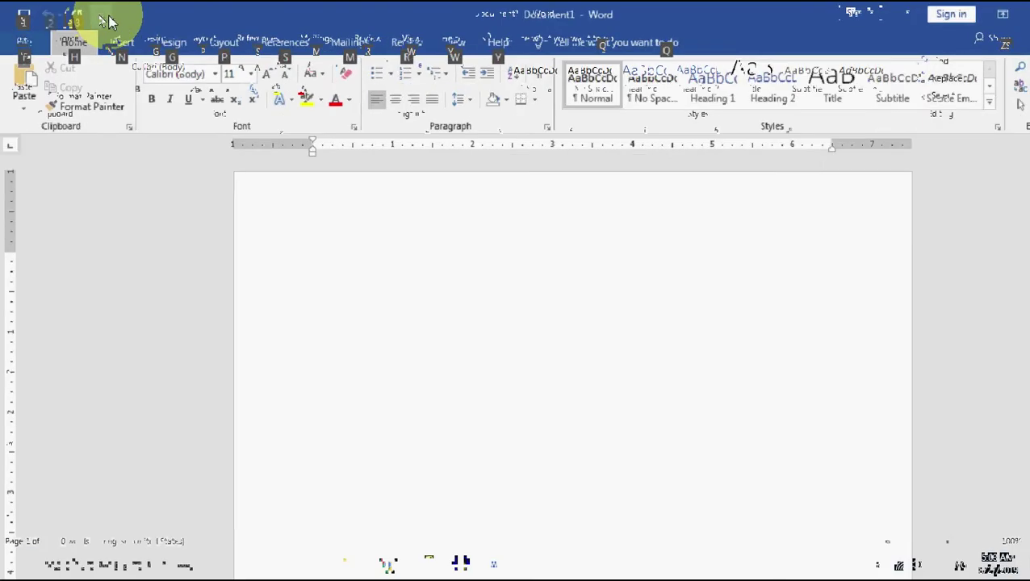
left_click(239, 295)
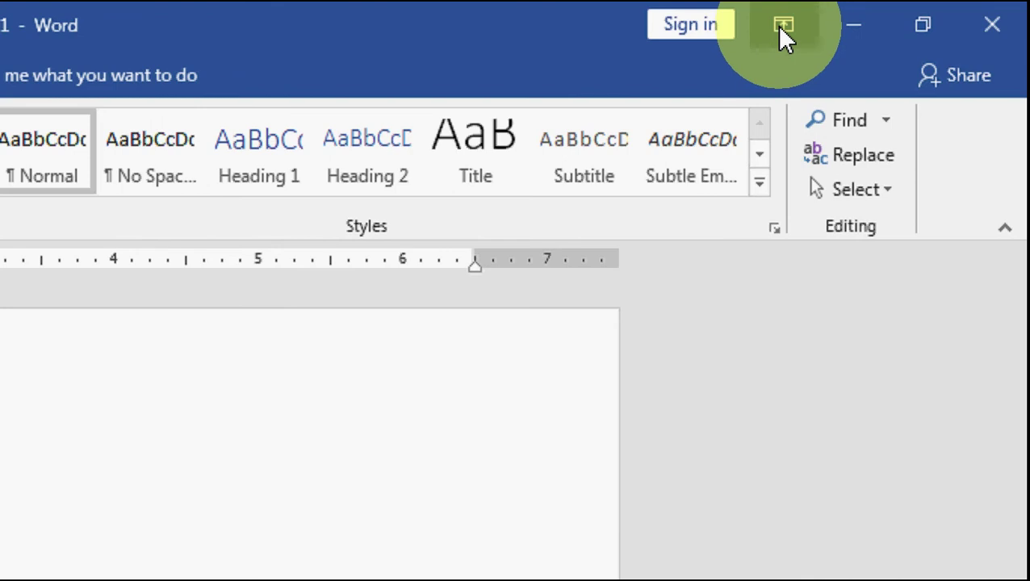
Try auto-hiding the ribbon, then set it to Show Tabs and Commands.
left_click(787, 33)
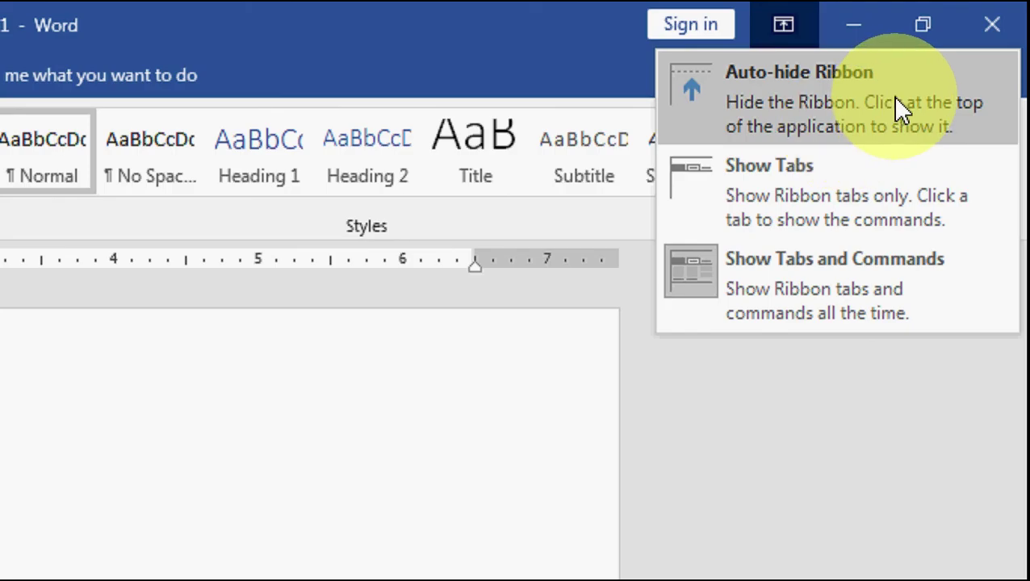
left_click(894, 100)
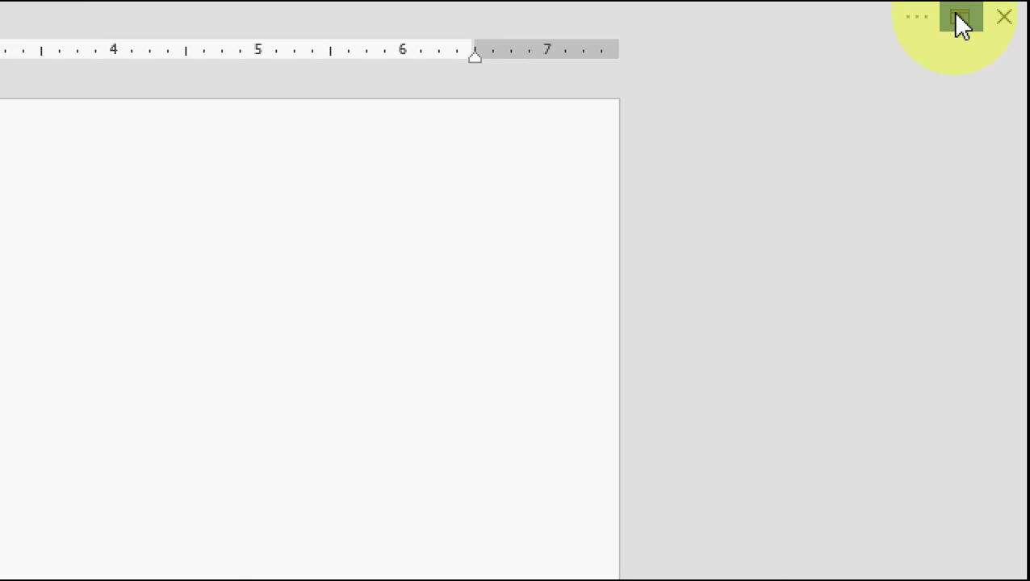
left_click(957, 14)
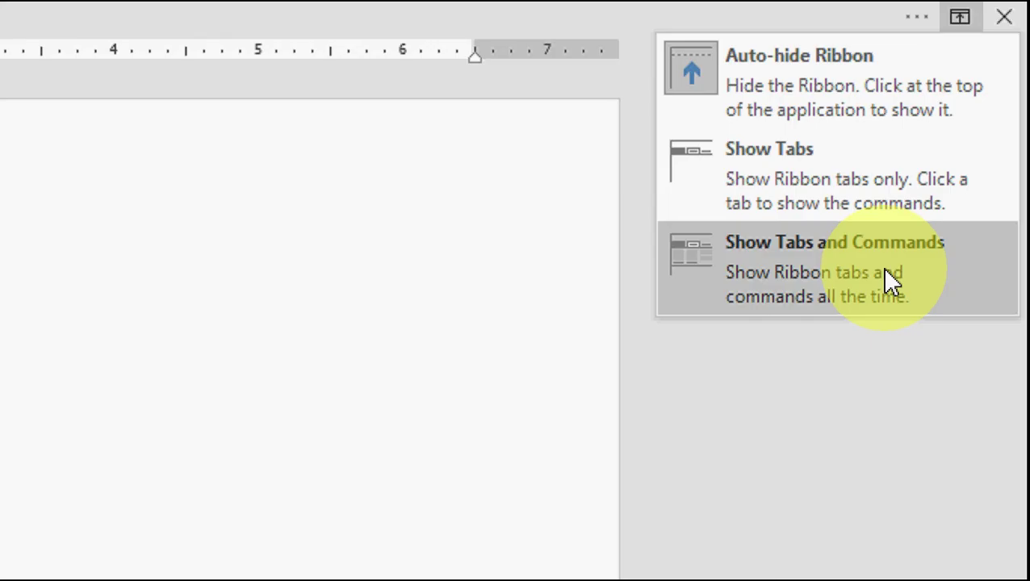
left_click(886, 279)
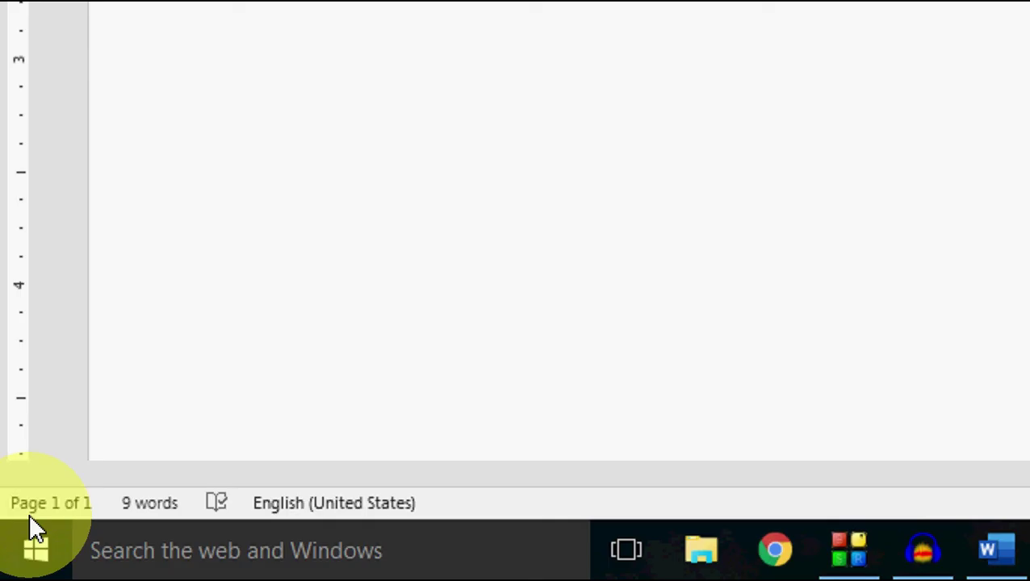
left_click(29, 517)
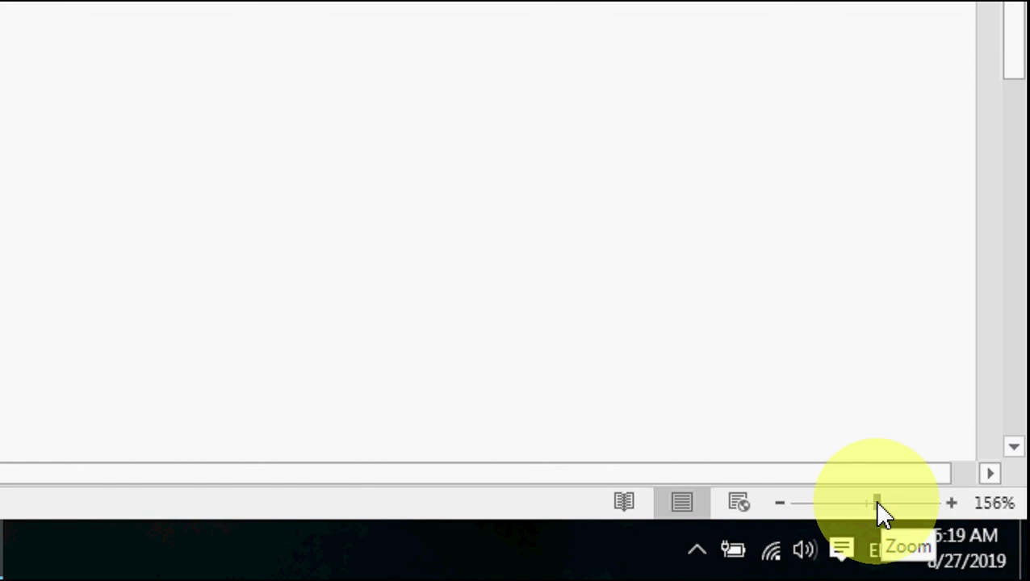
mouse_move(877, 502)
left_mouse_down()
mouse_move(853, 497)
mouse_move(865, 507)
left_mouse_up()
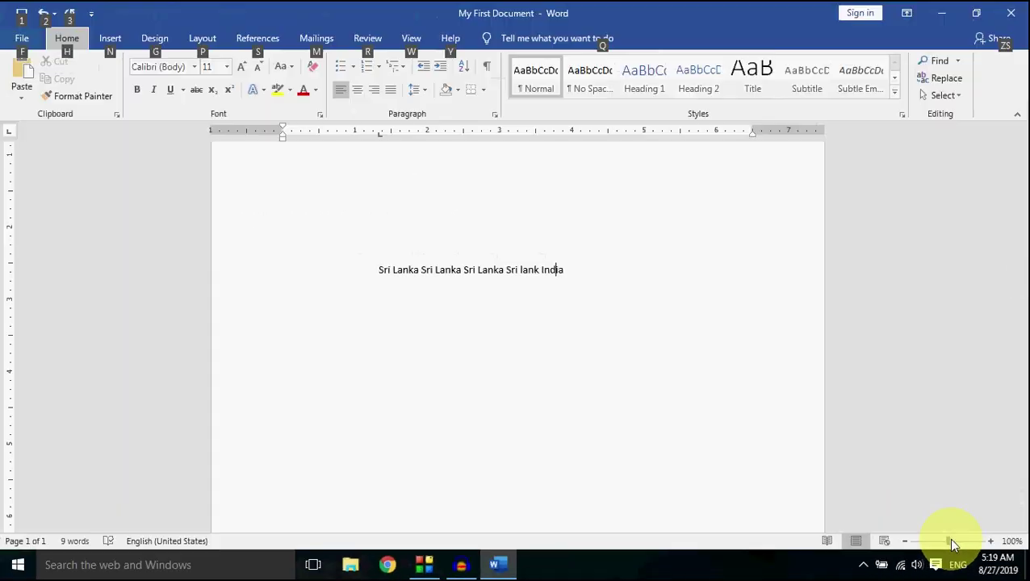
left_click_drag(914, 525, 951, 549)
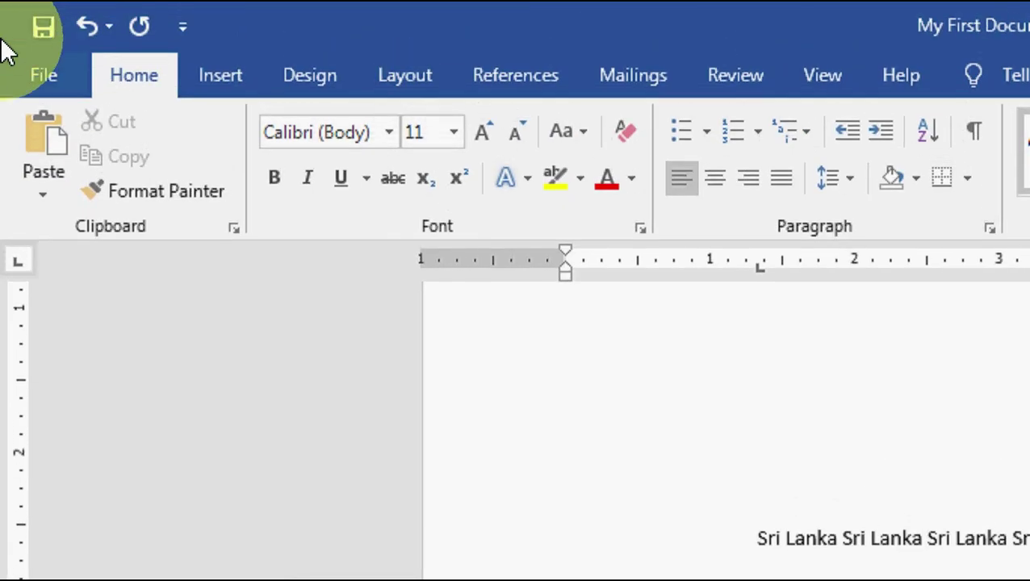
Reach the File > New page listing Blank document and Adjacency letter templates.
left_click(44, 79)
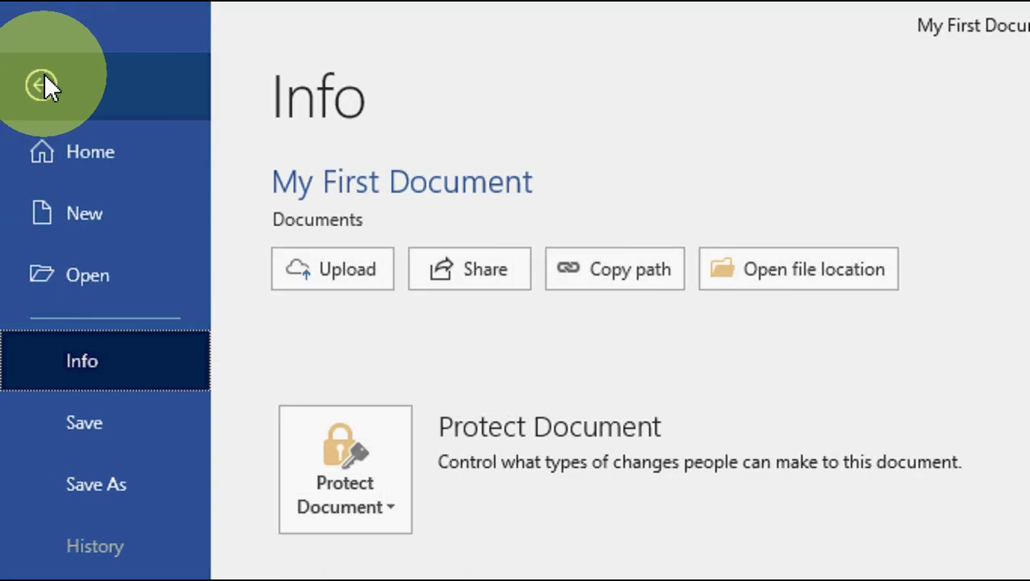
key("alt")
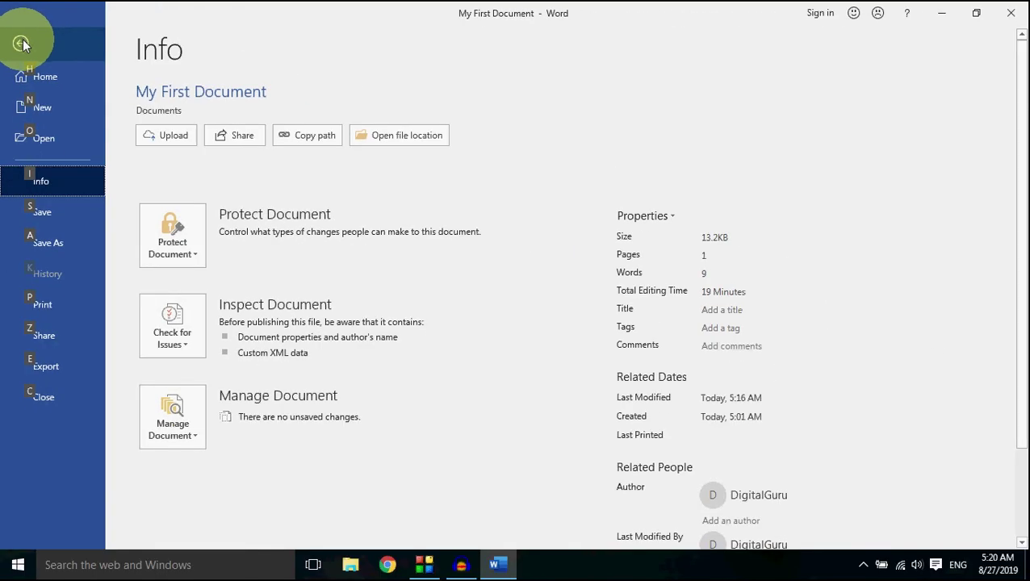
left_click(65, 39)
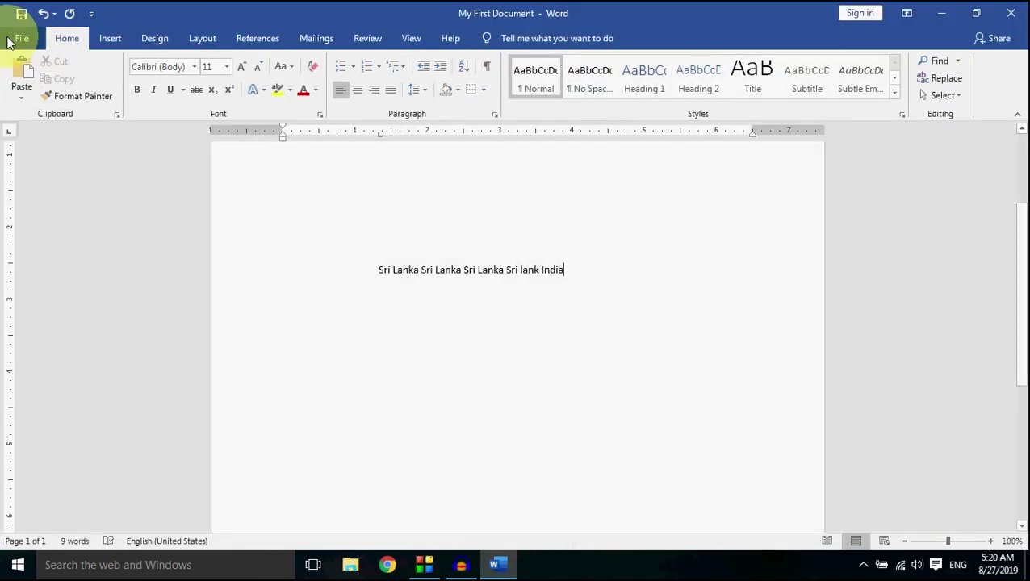
left_click(12, 40)
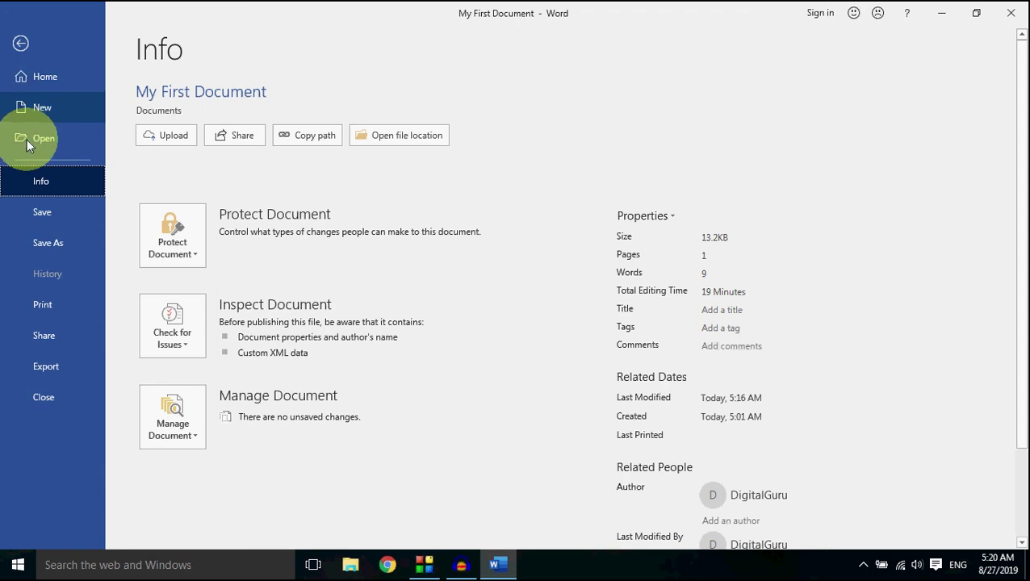
scroll(34, 145, "down", 3)
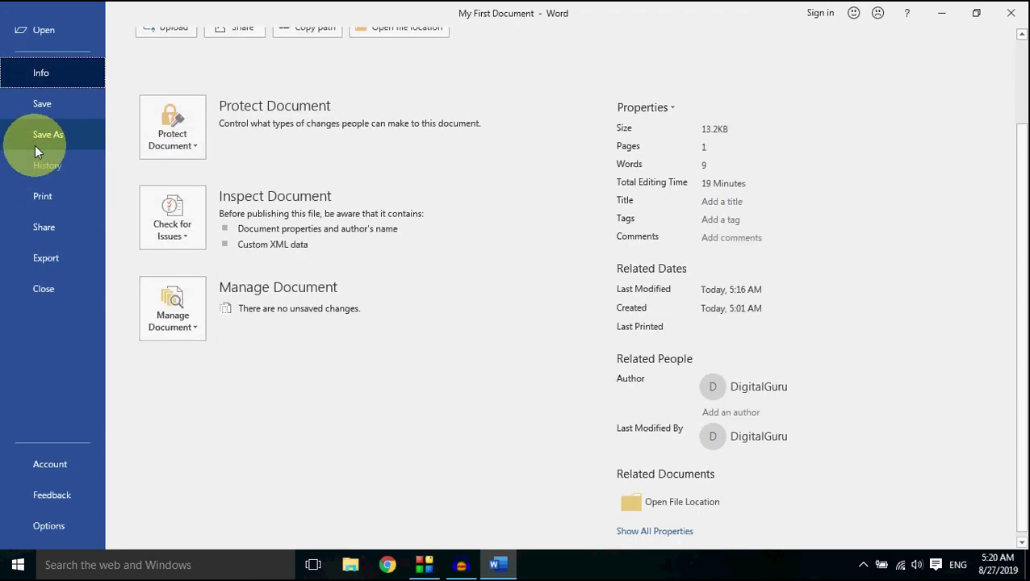
scroll(35, 144, "up", 3)
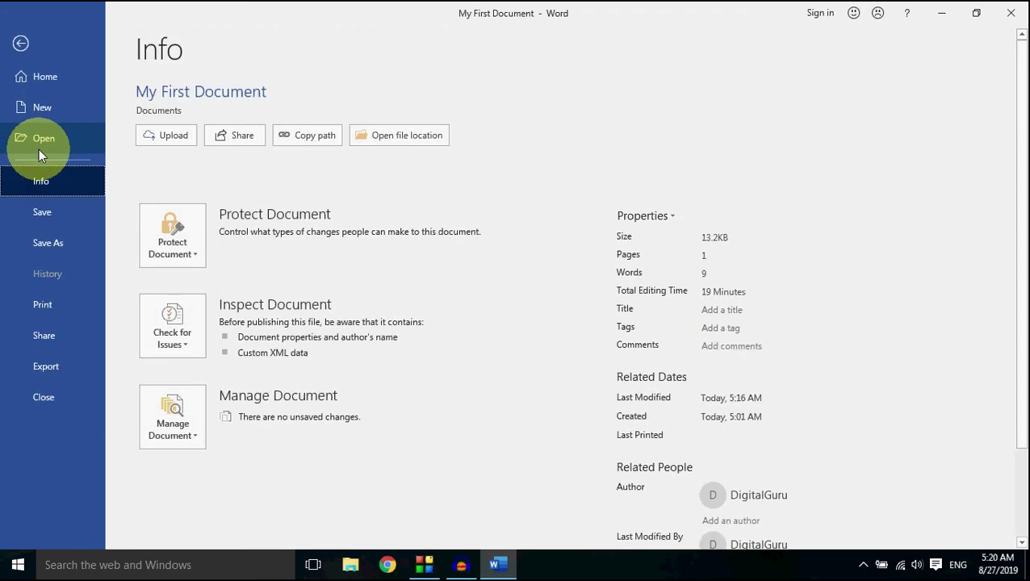
left_click(52, 107)
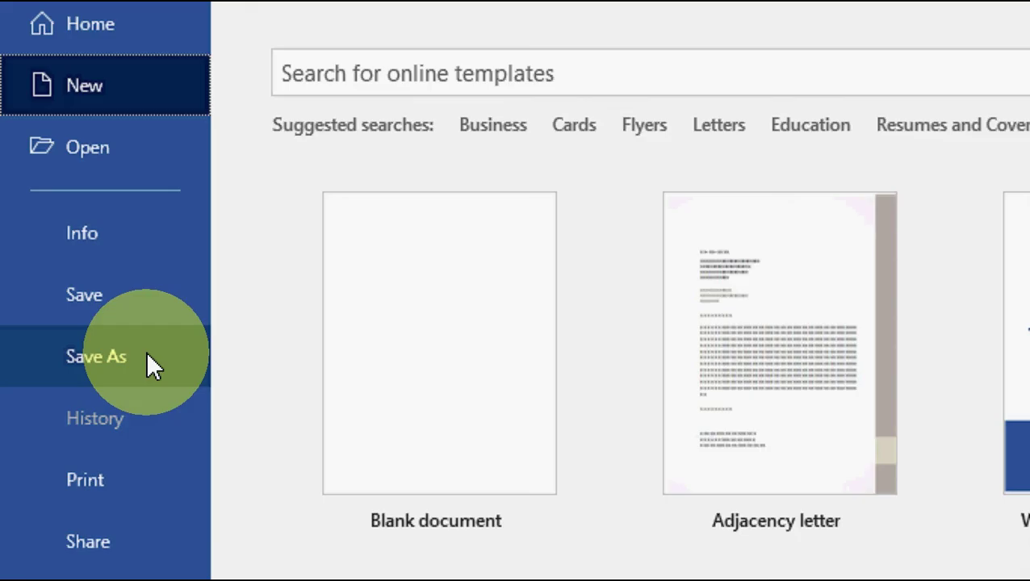
Create blank Document2 and view its Info page showing 'Not saved yet'.
scroll(121, 468, "down", 2)
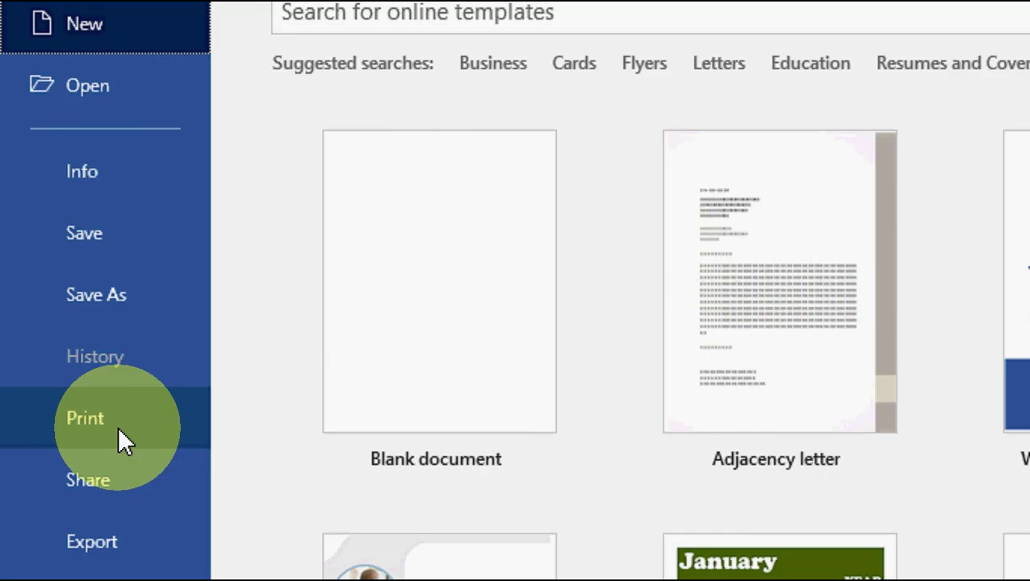
left_click(371, 237)
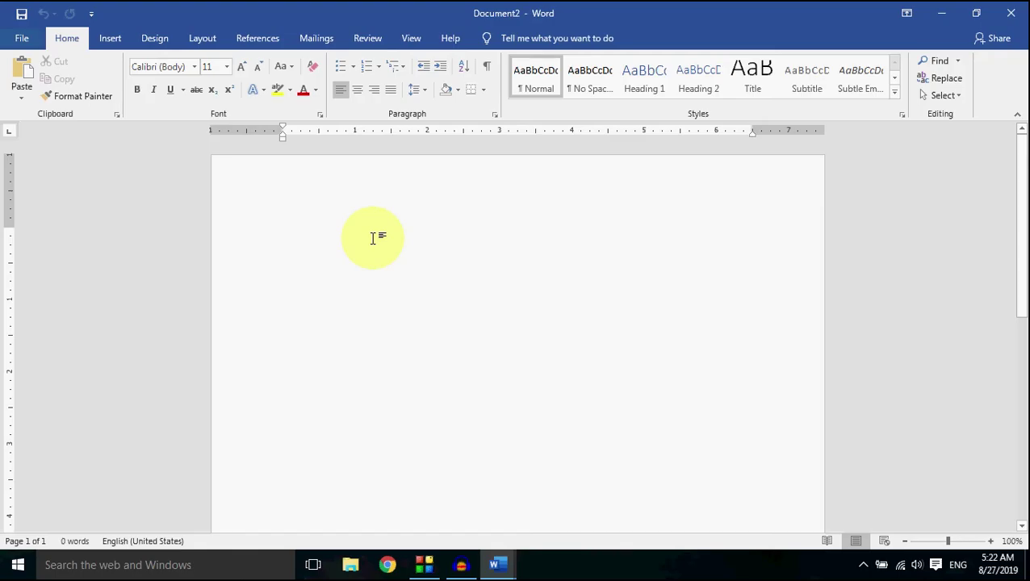
left_click(22, 39)
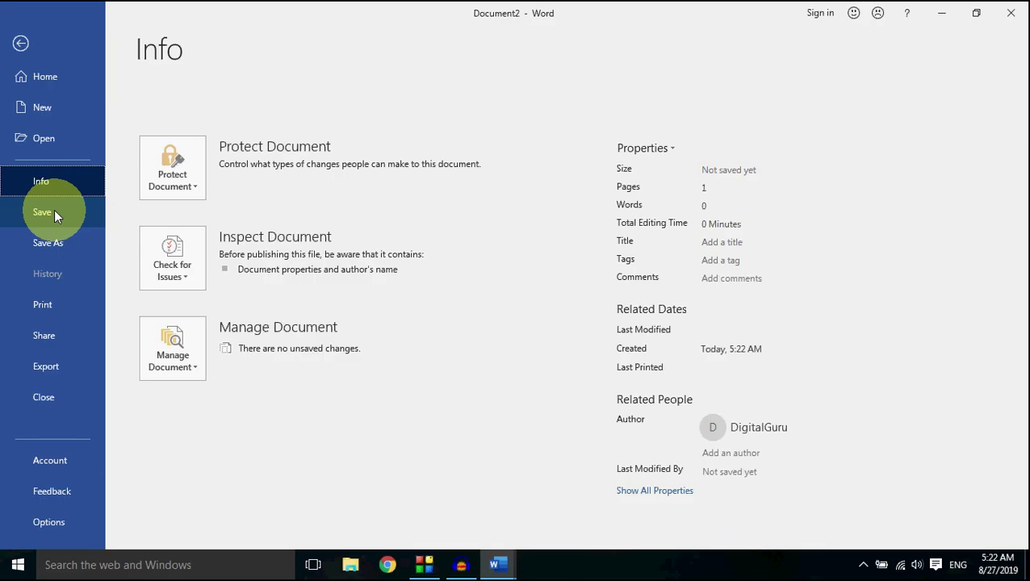
Show Save As for Document2 and scroll the recent folders (Documents, Paper 2, Word Lesson).
left_click(79, 215)
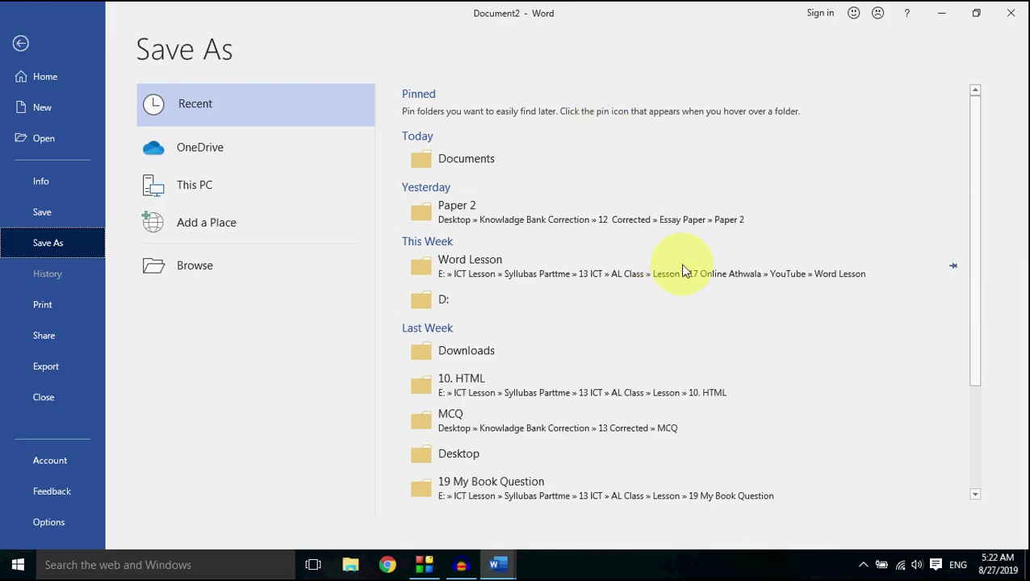
left_click_drag(974, 114, 974, 245)
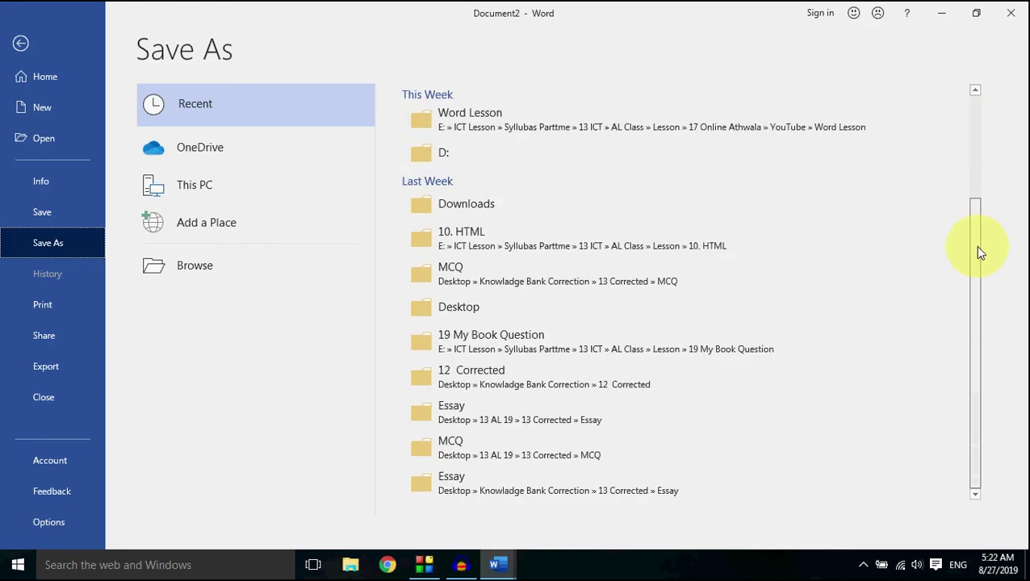
left_click_drag(977, 206, 971, 107)
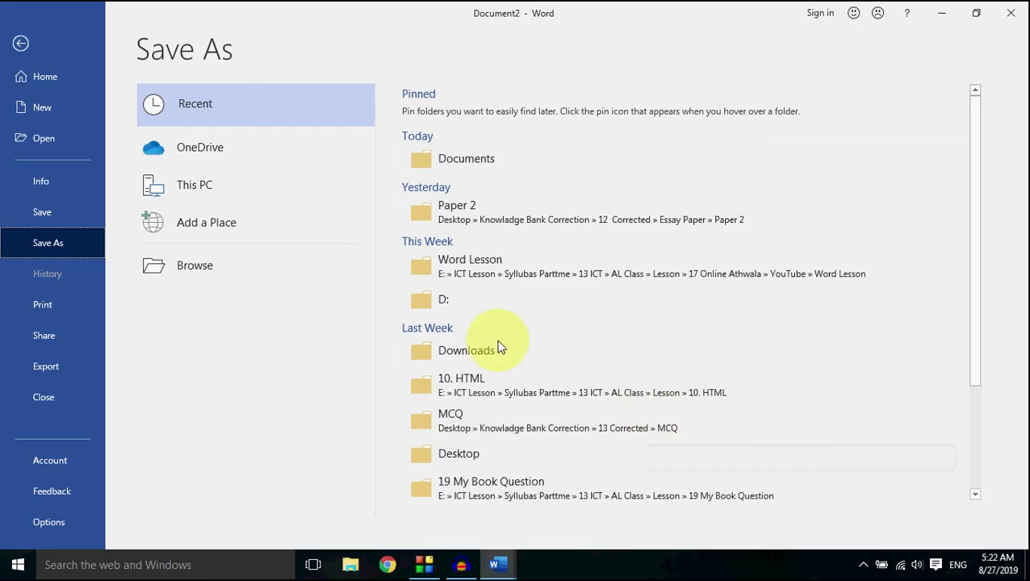
In the Save As dialog, pick the Documents folder and save the file as 'my Document'.
left_click(230, 265)
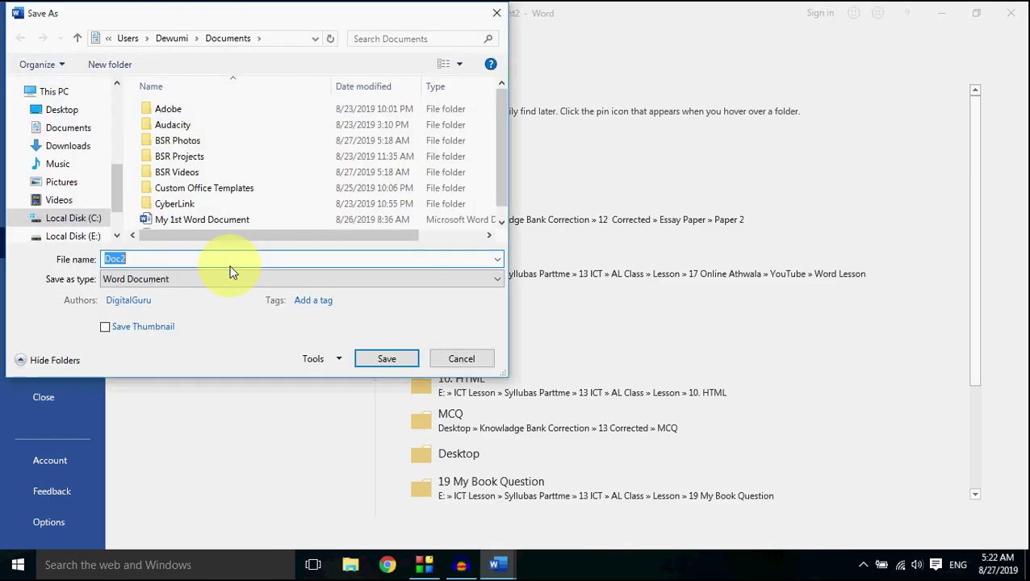
left_click_drag(115, 194, 110, 144)
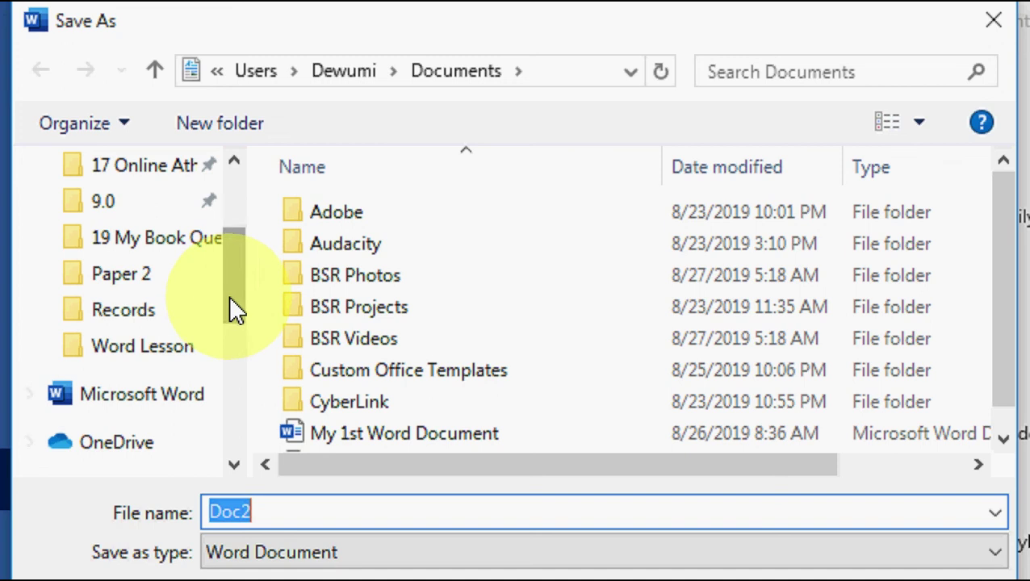
left_click_drag(228, 295, 232, 225)
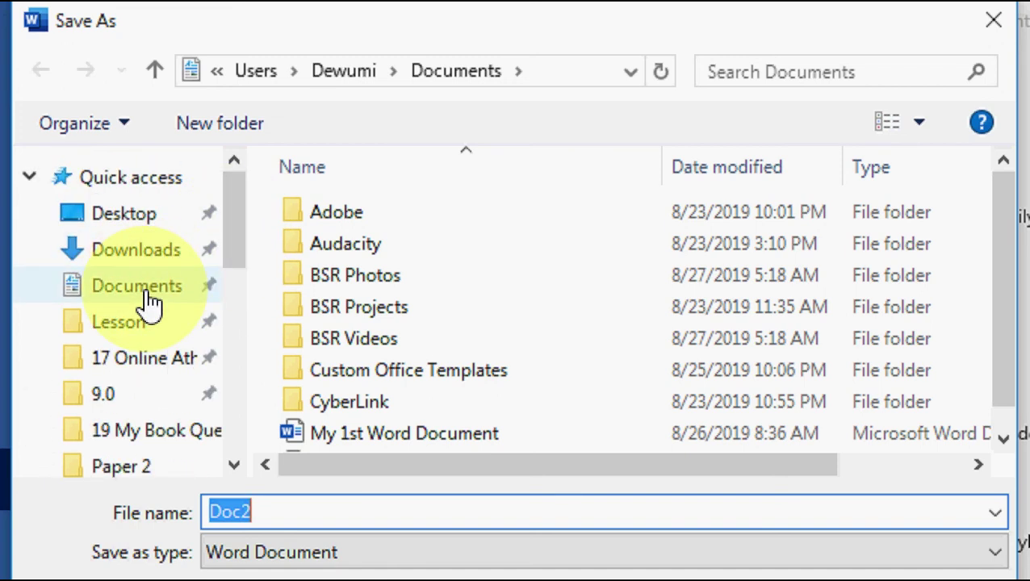
left_click(150, 305)
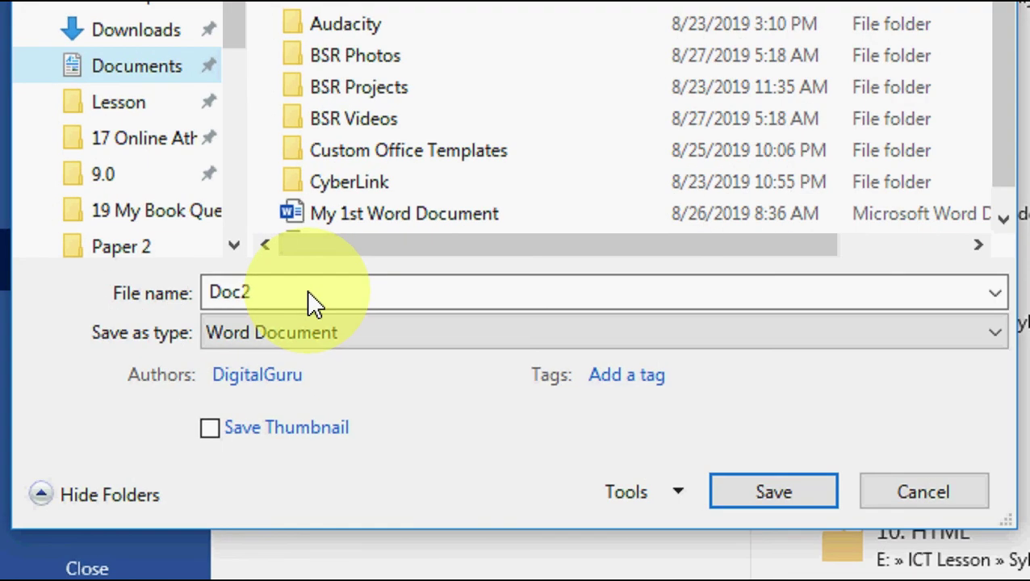
left_click(311, 293)
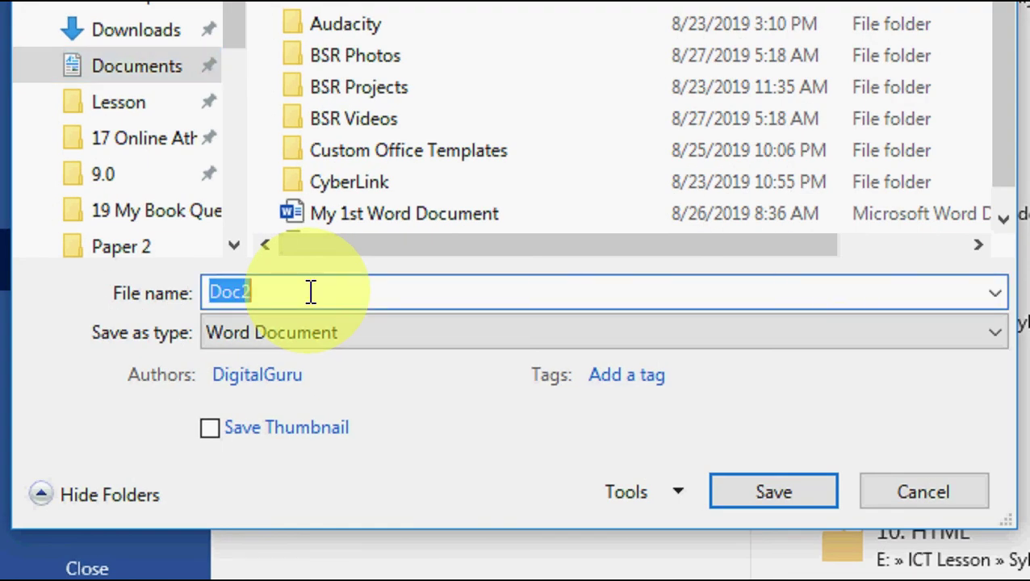
type("m")
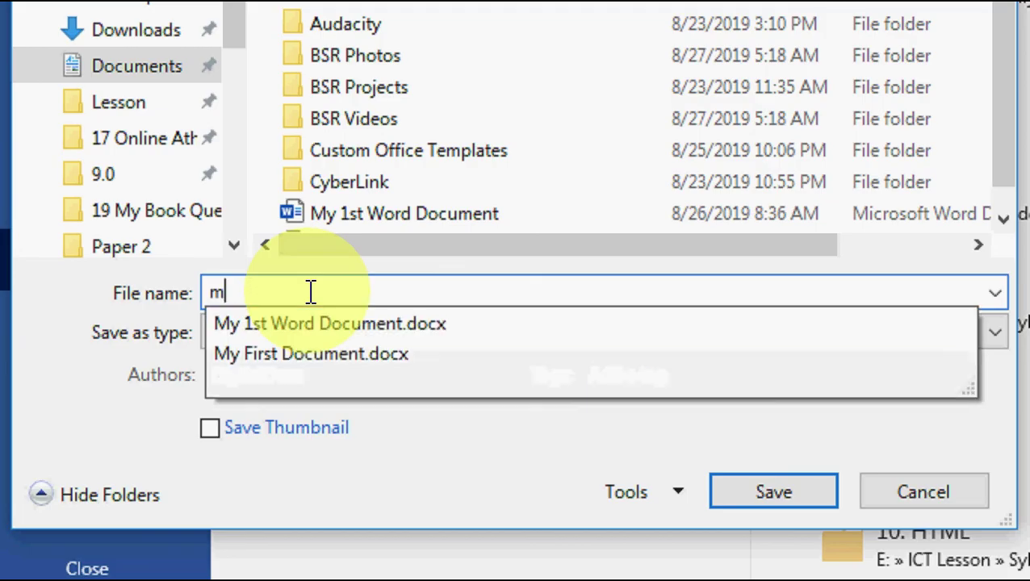
type("y Do")
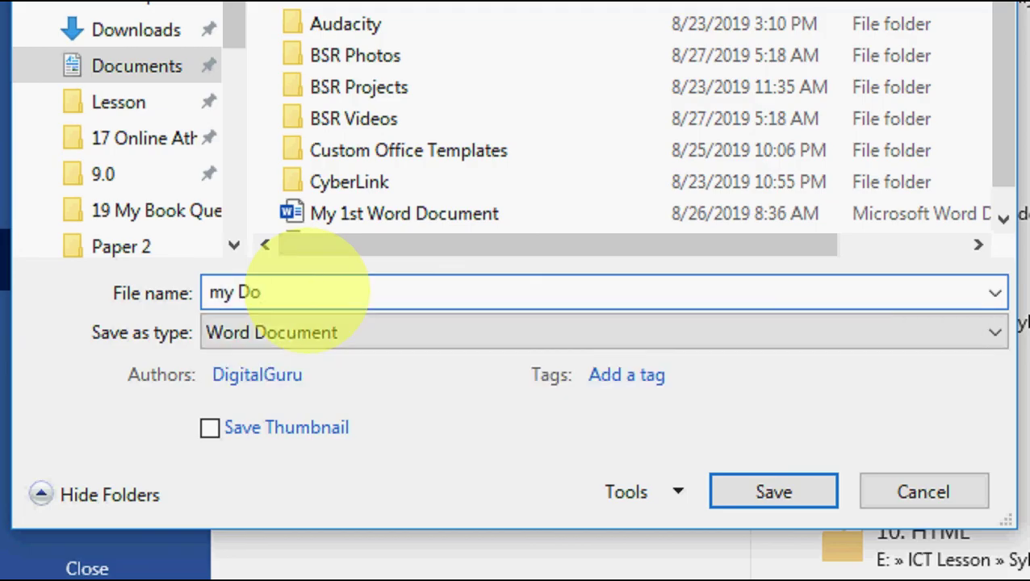
key("BackSpace")
key("BackSpace")
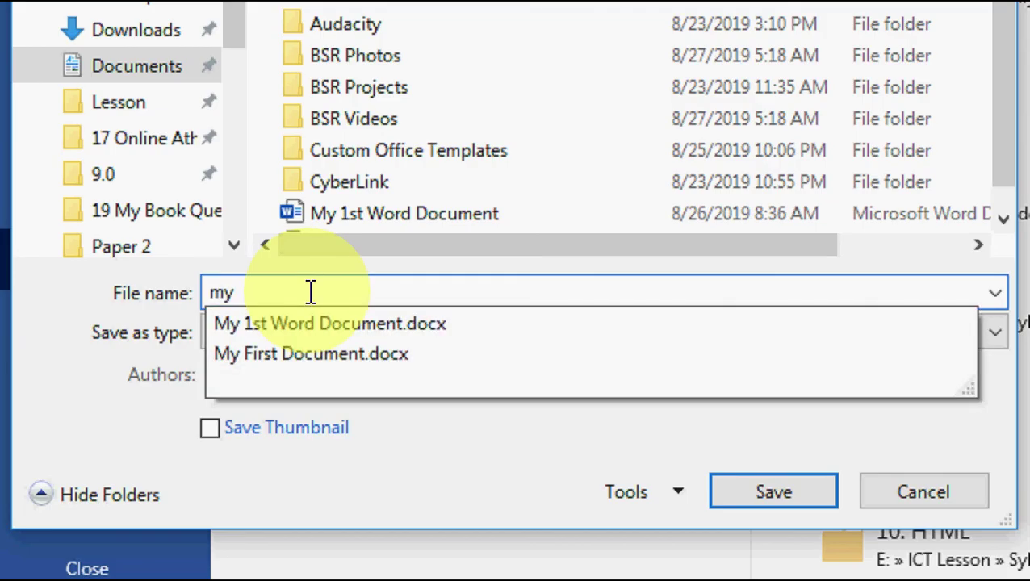
type("Document")
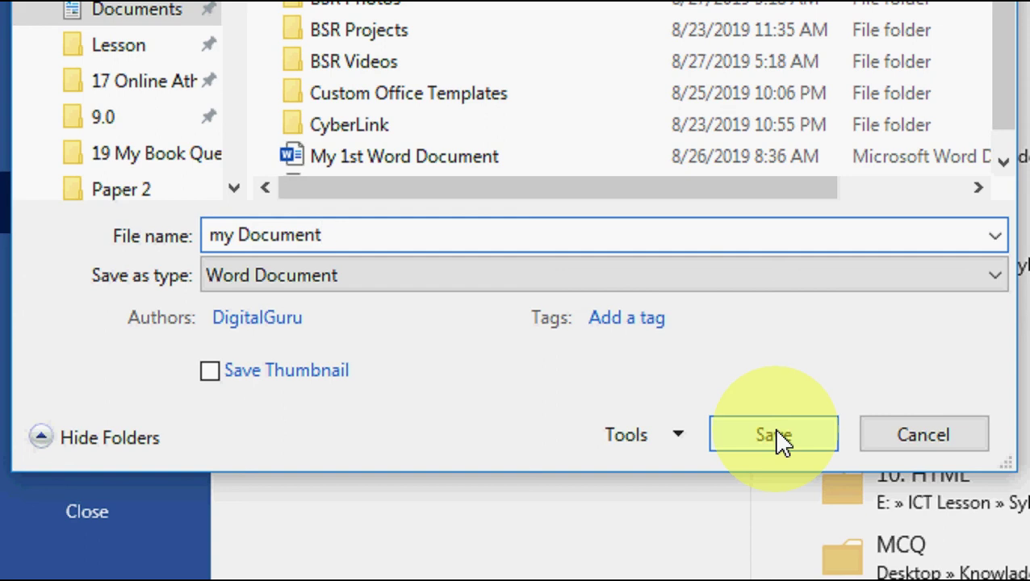
left_click(775, 429)
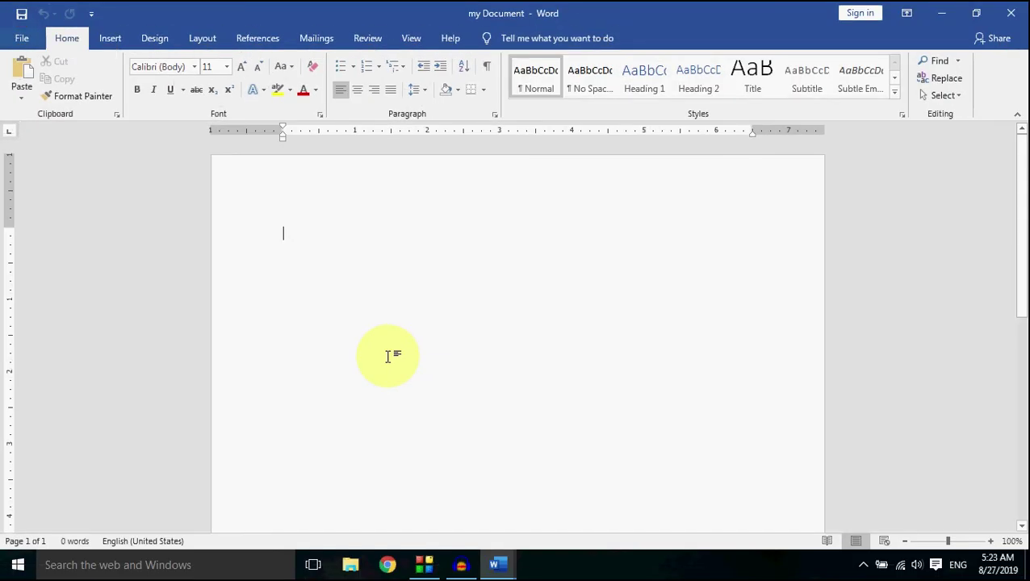